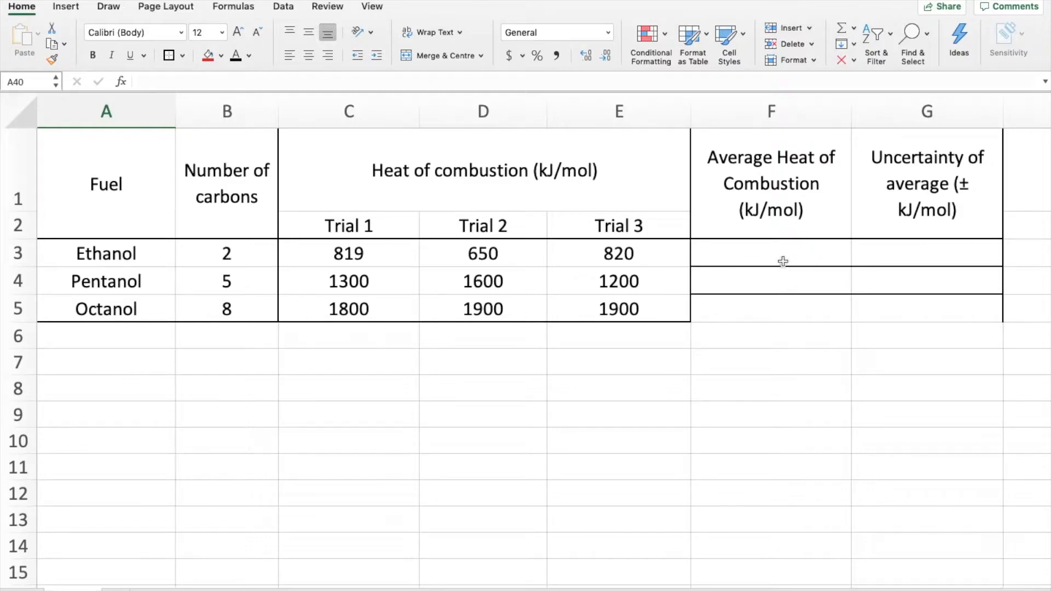
Step: Calculate ethanol's average heat of combustion in F3 with the AVERAGE function over trials C3:E3
mouse_move(727, 161)
mouse_down()
mouse_move(746, 316)
mouse_move(745, 297)
mouse_up()
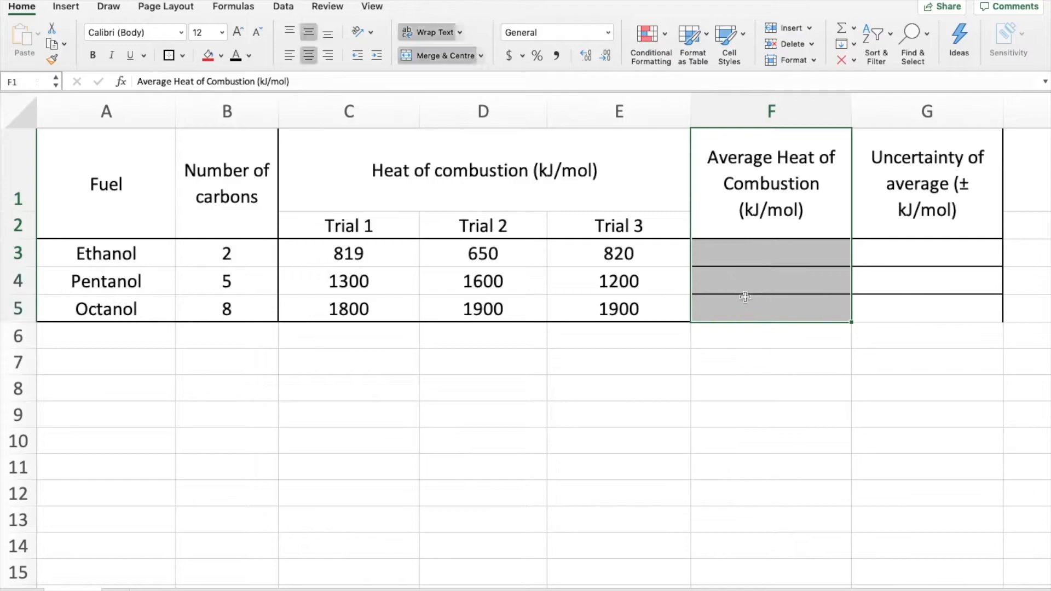
click(734, 258)
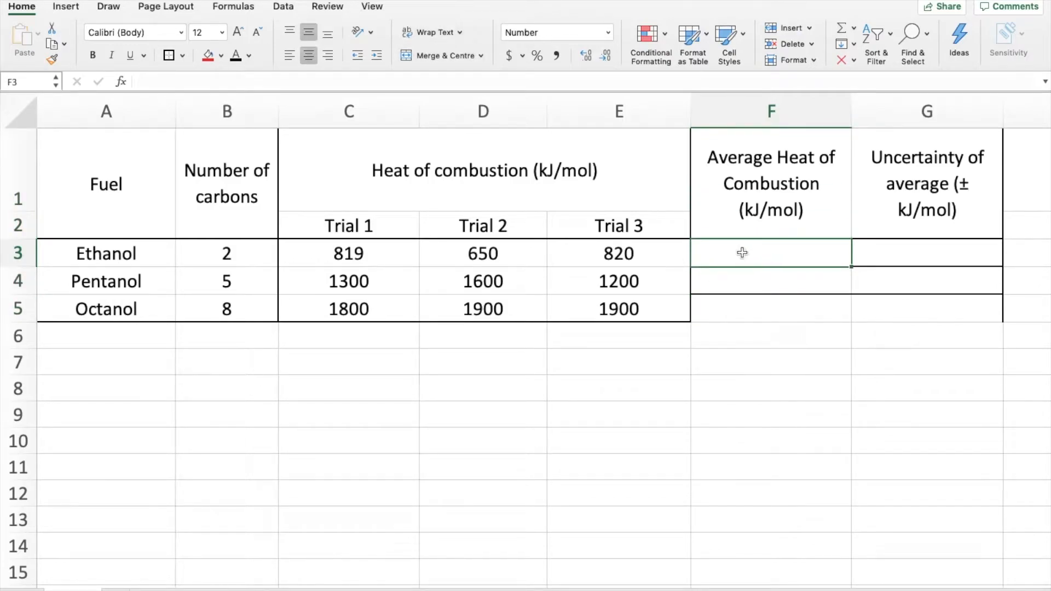
click(233, 10)
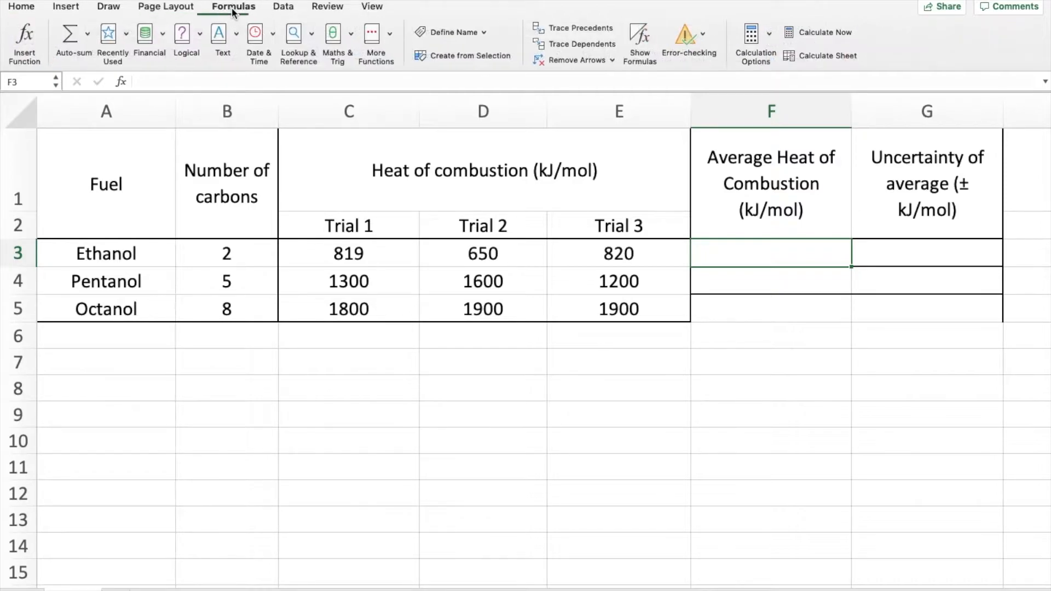
click(88, 34)
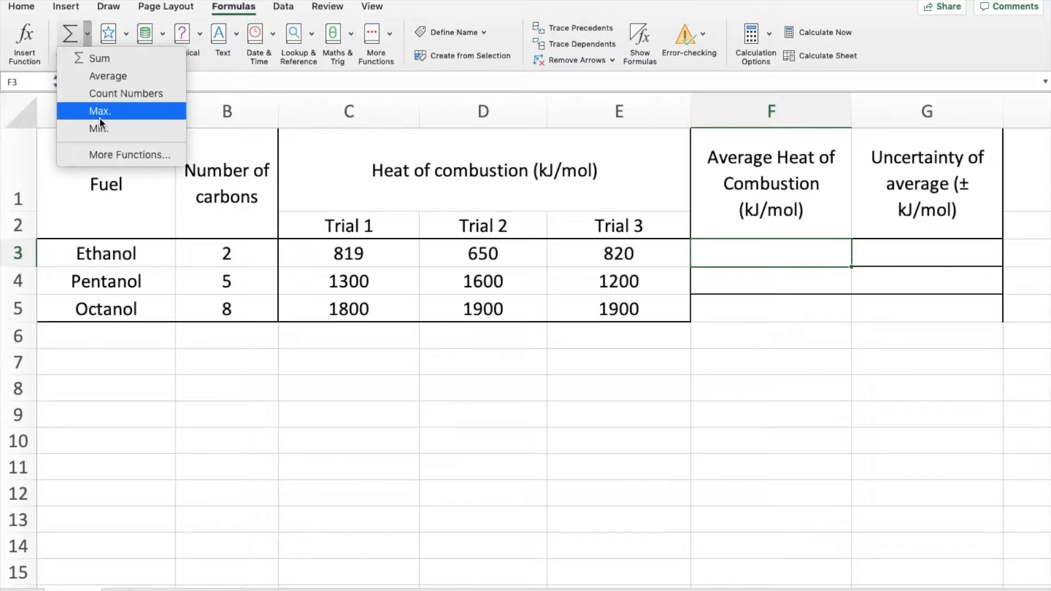
click(108, 77)
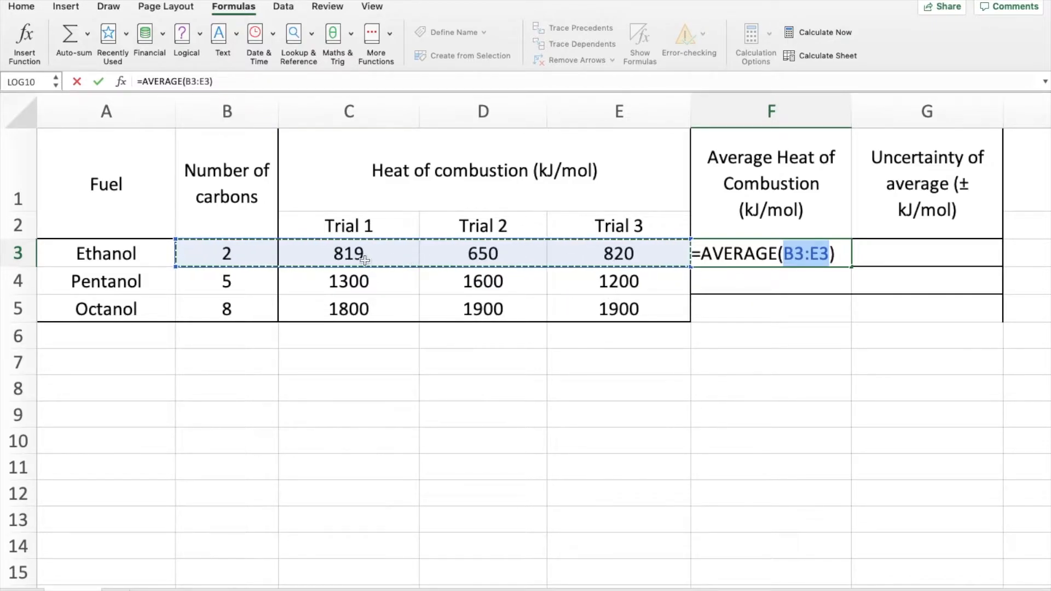
drag(176, 258, 281, 254)
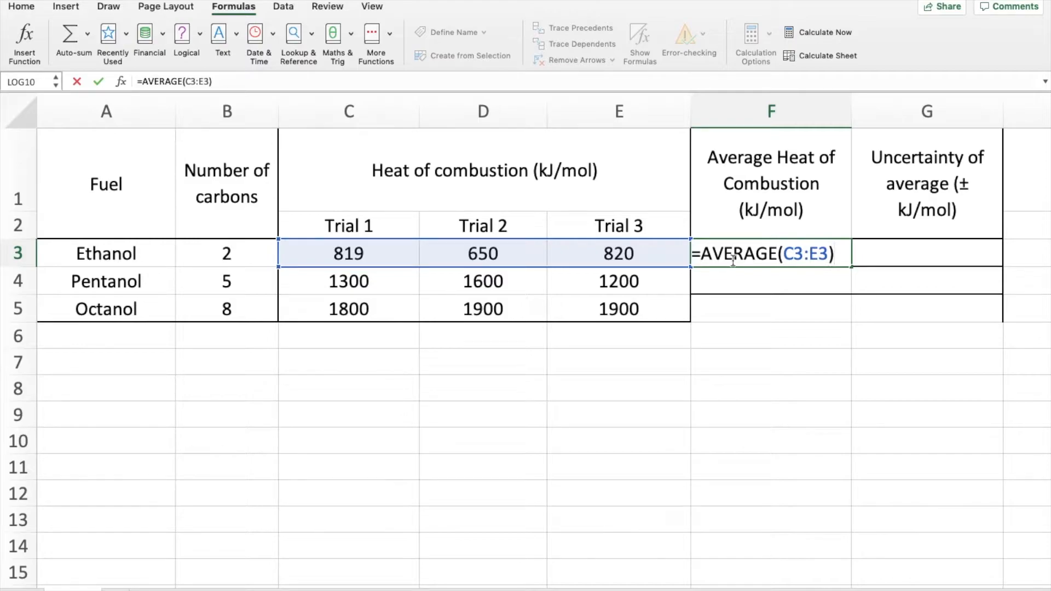
key(Return)
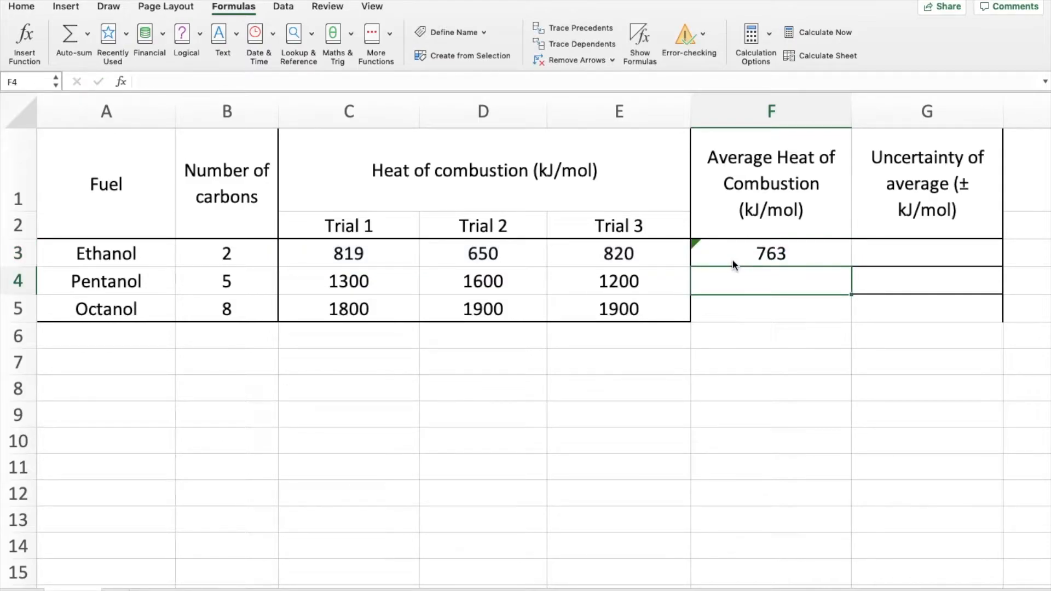
Step: Fill the average formula from F3 down to F5 for pentanol and octanol
click(731, 258)
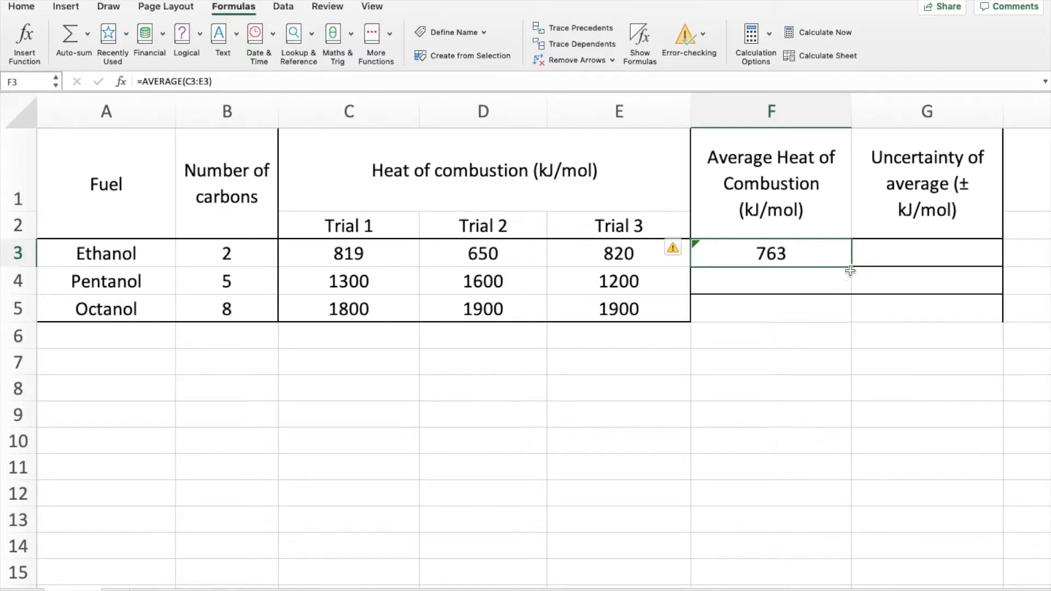
drag(854, 267, 844, 322)
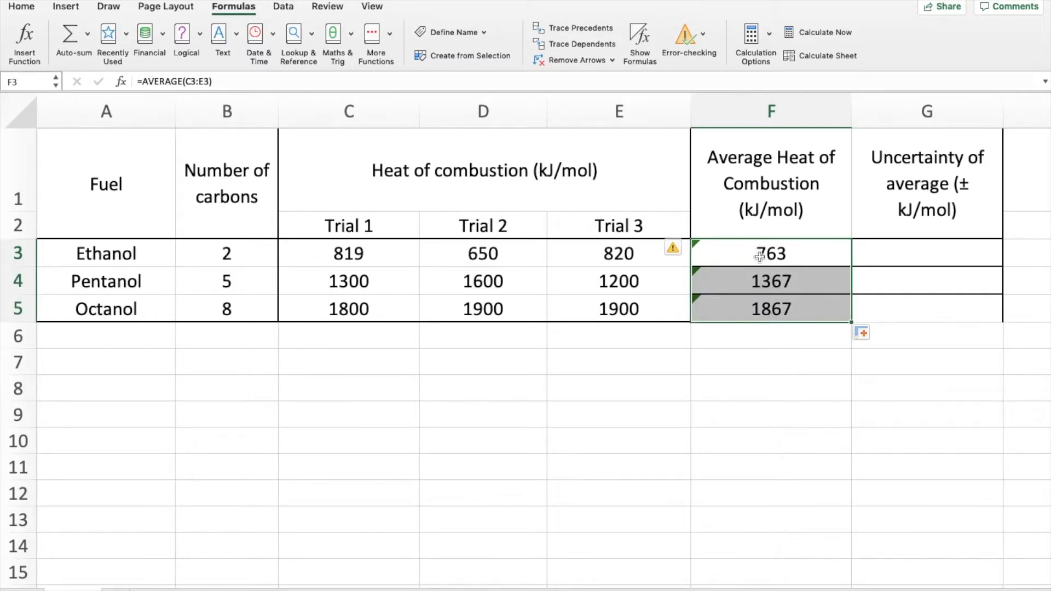
click(771, 328)
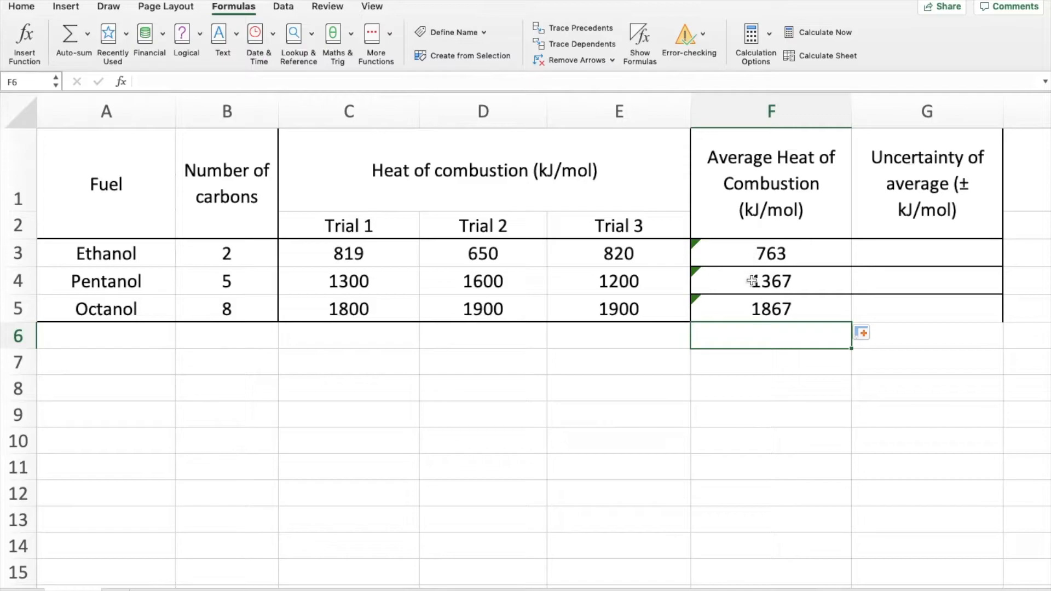
Step: Check the average formulas in F3 to F5 against the trial values in their rows
click(694, 252)
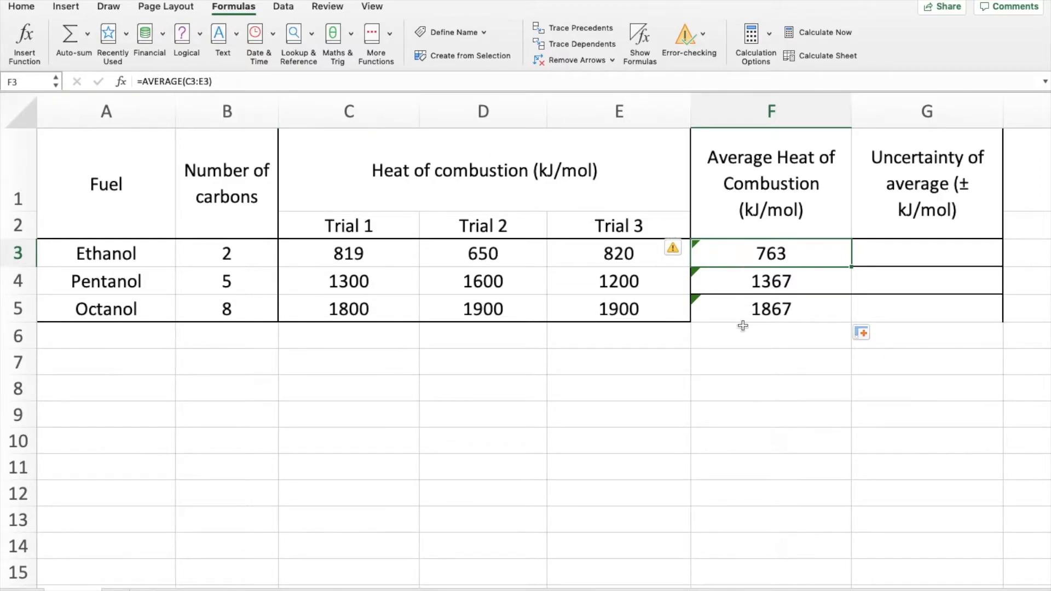
key(Down)
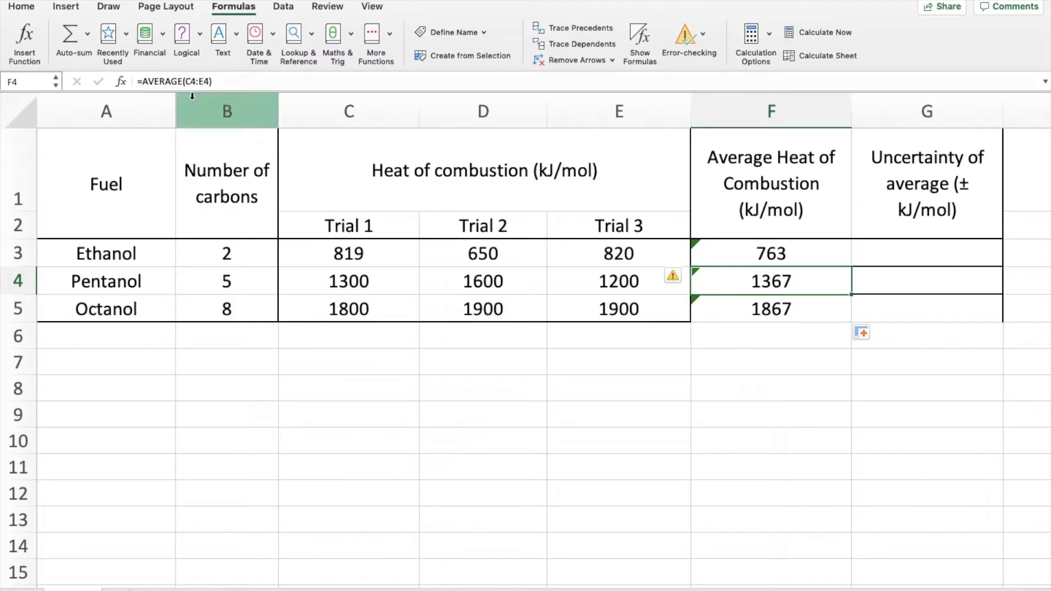
key(Down)
key(Up)
key(Up)
key(Down)
key(Down)
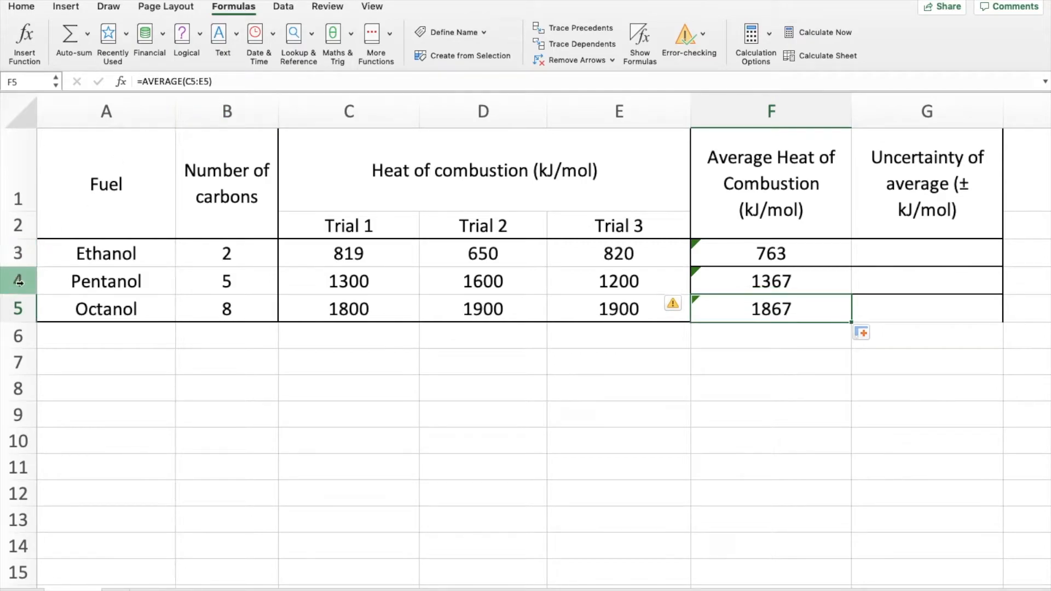
key(Up)
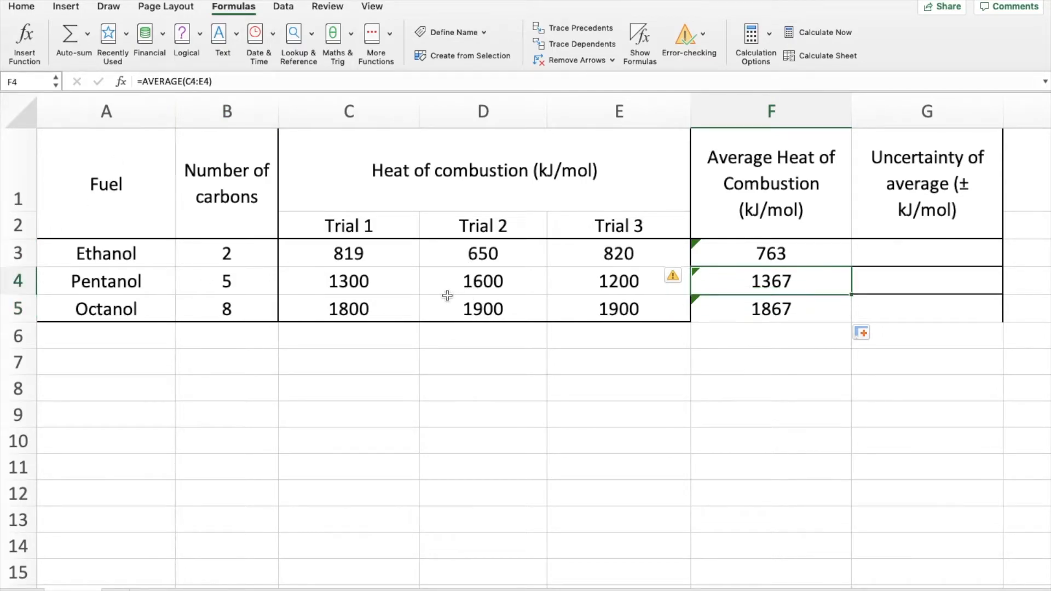
drag(352, 285, 679, 287)
drag(350, 309, 699, 316)
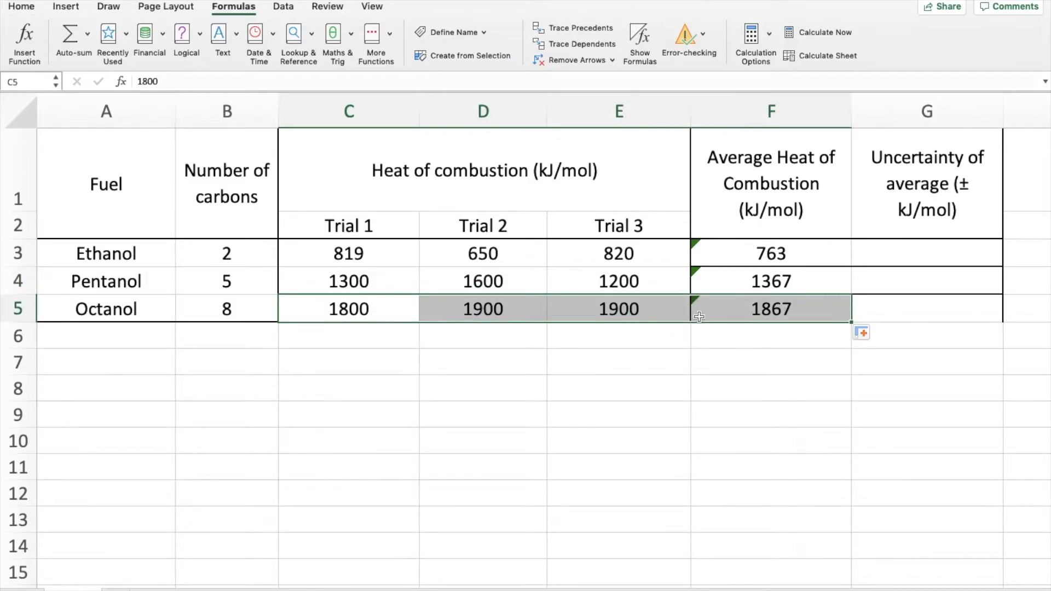
click(737, 343)
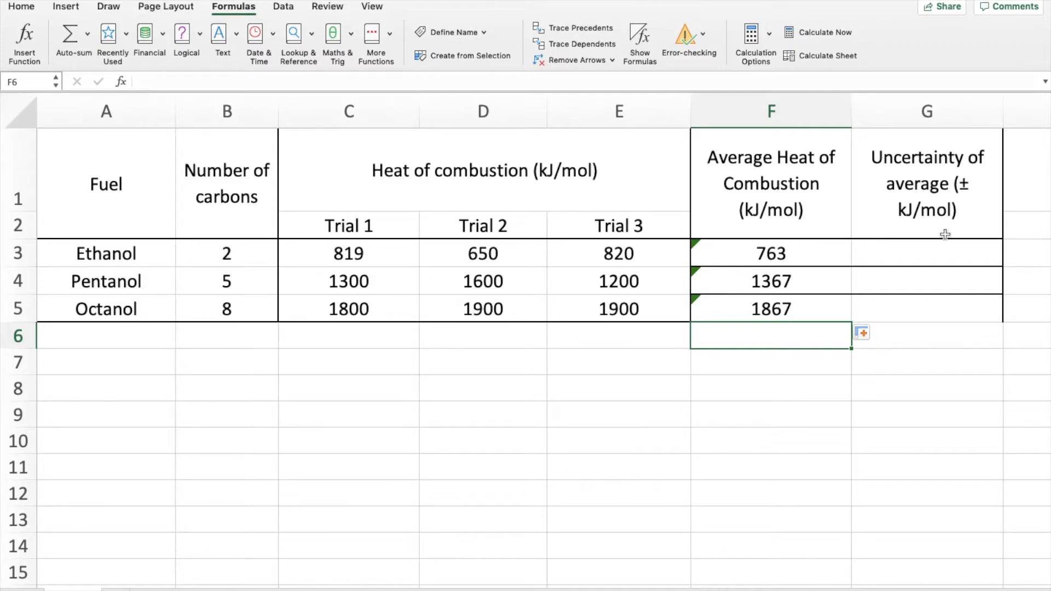
Step: Enter the formula =(C3-D3)/2 in G3 for ethanol's uncertainty, enclosing the subtraction in matching parentheses
click(910, 251)
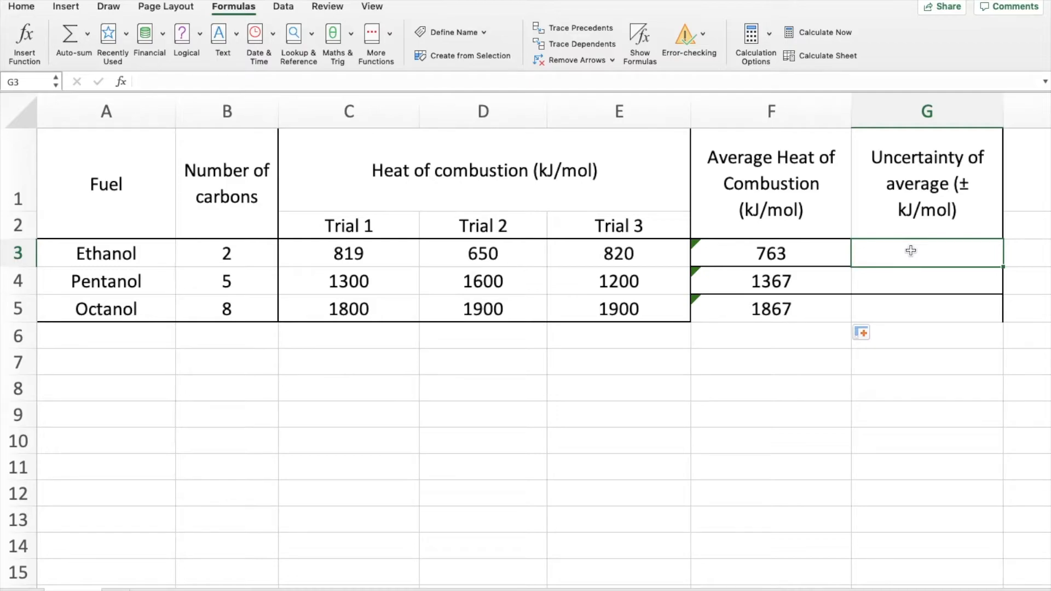
text(=)
click(377, 255)
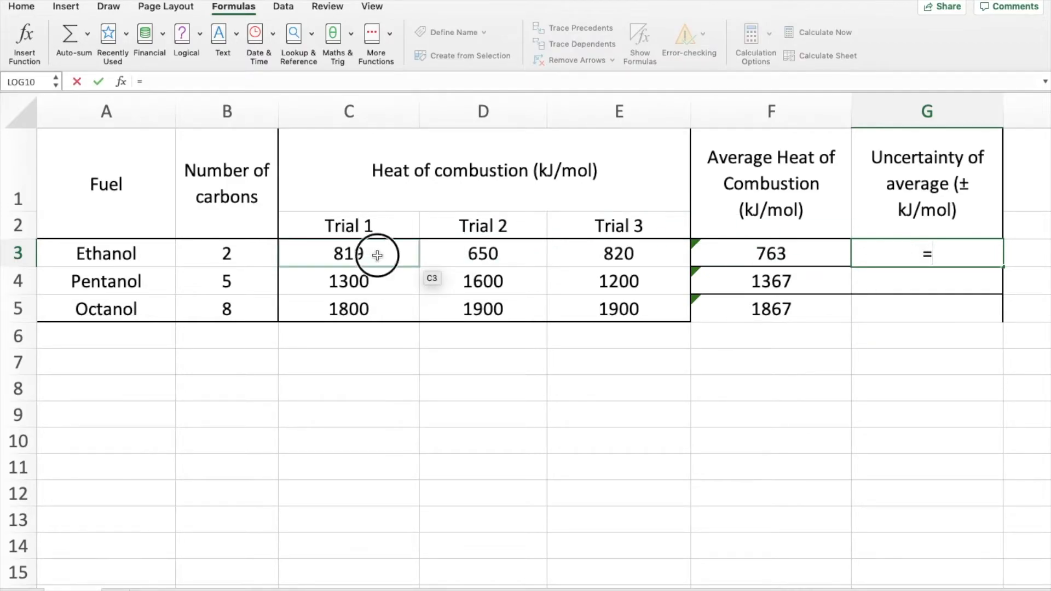
text(-)
click(490, 254)
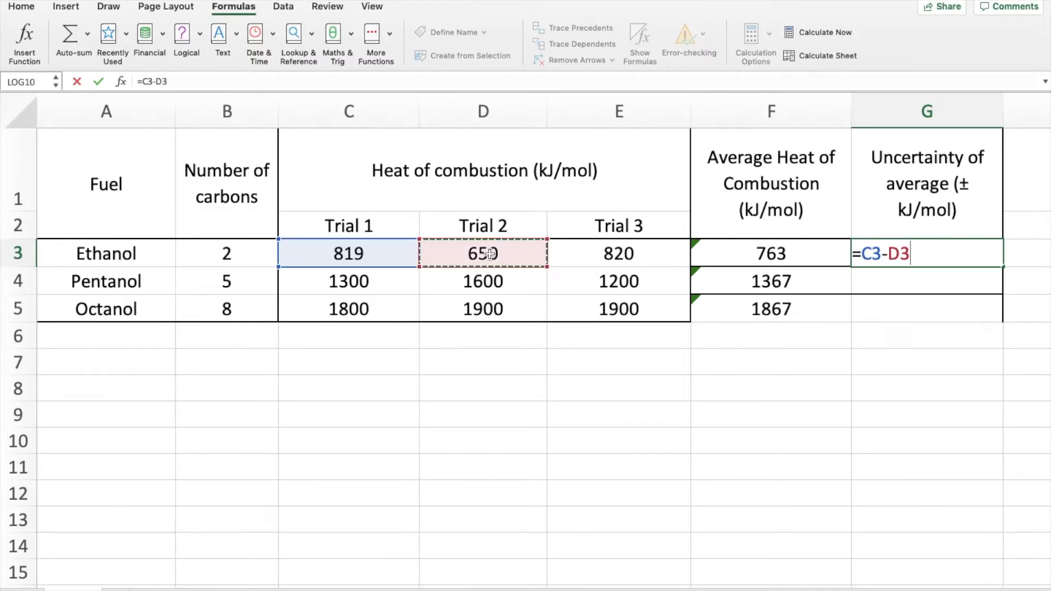
text())
key(Return)
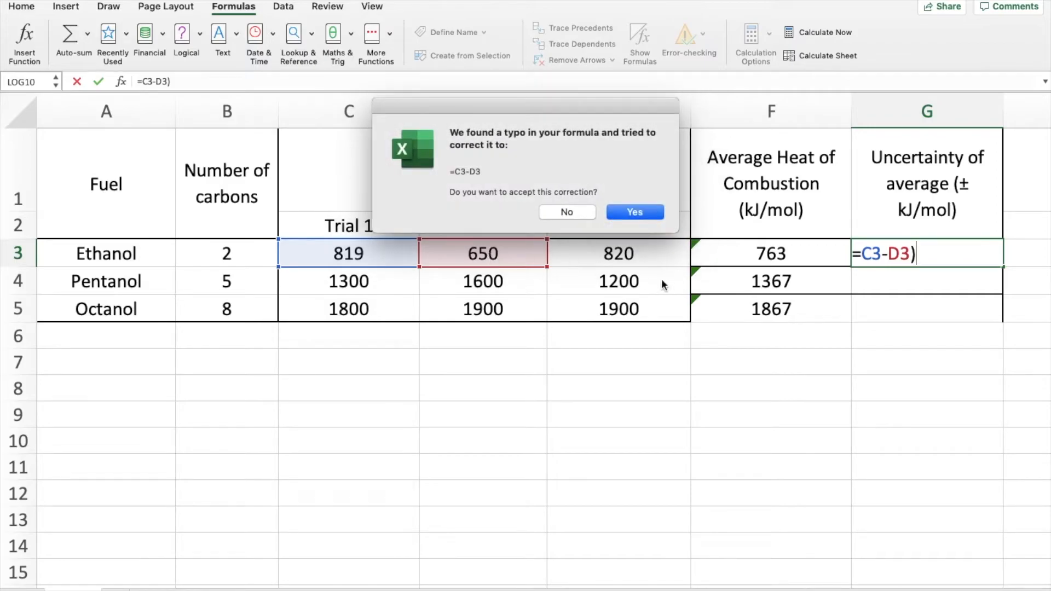
click(566, 212)
click(631, 249)
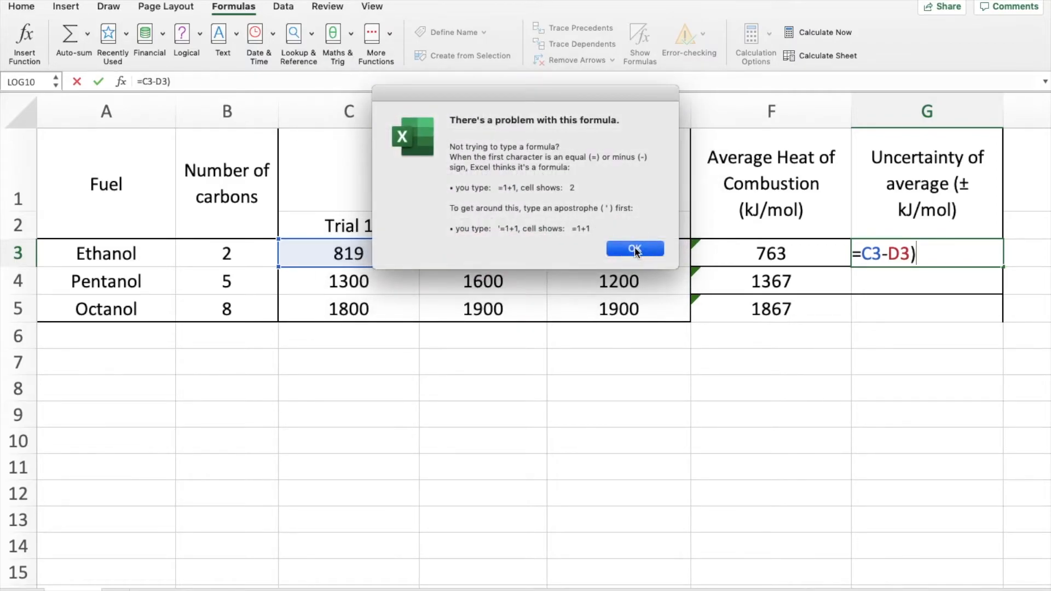
click(143, 82)
text(()
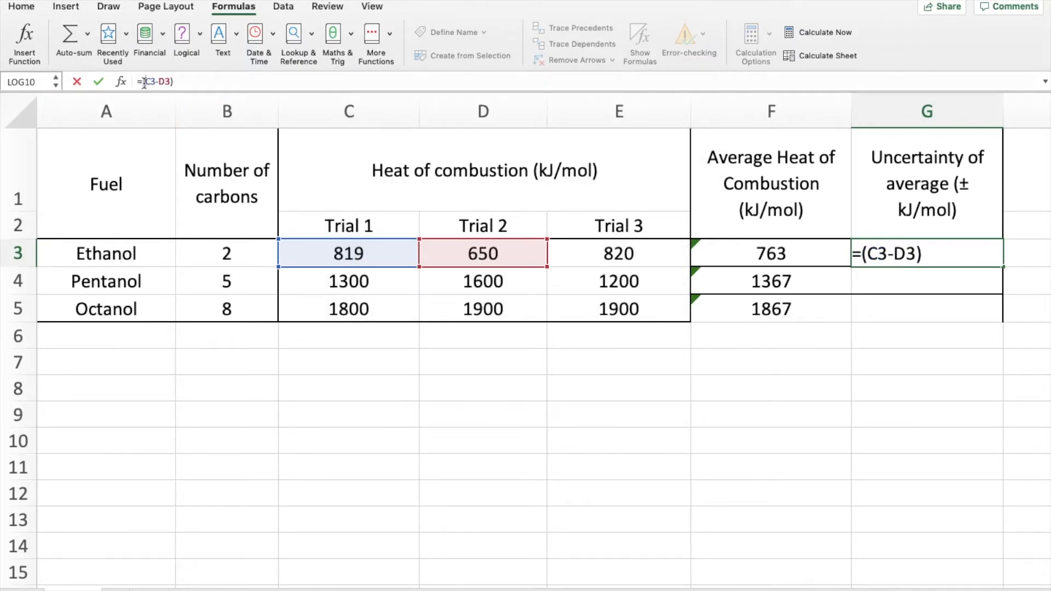
text(/2)
key(Return)
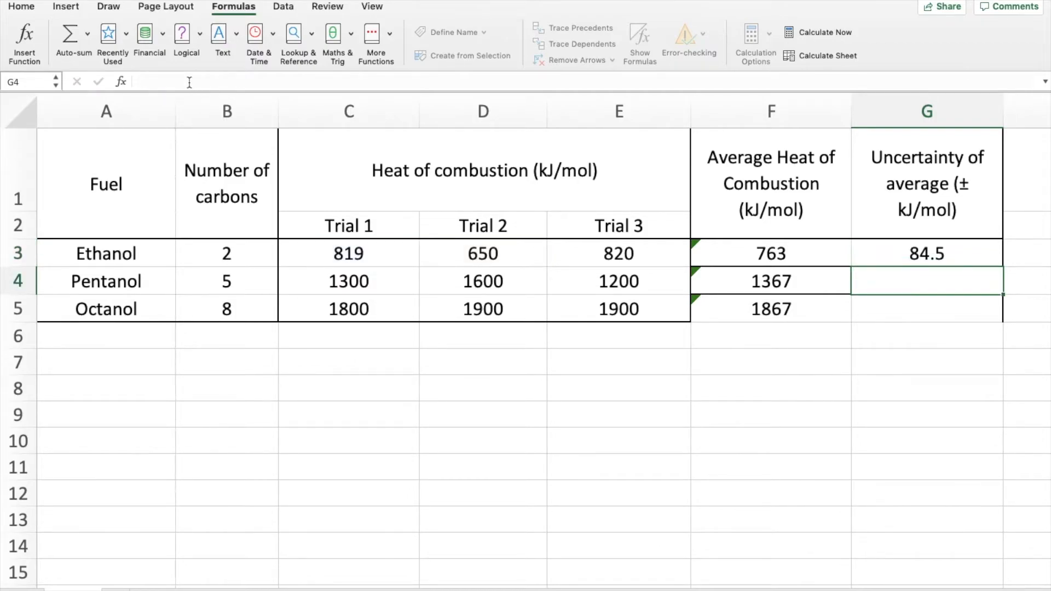
Step: Replace ethanol's uncertainty formula in G3 with =(E3-D3)/2
click(910, 260)
key(Delete)
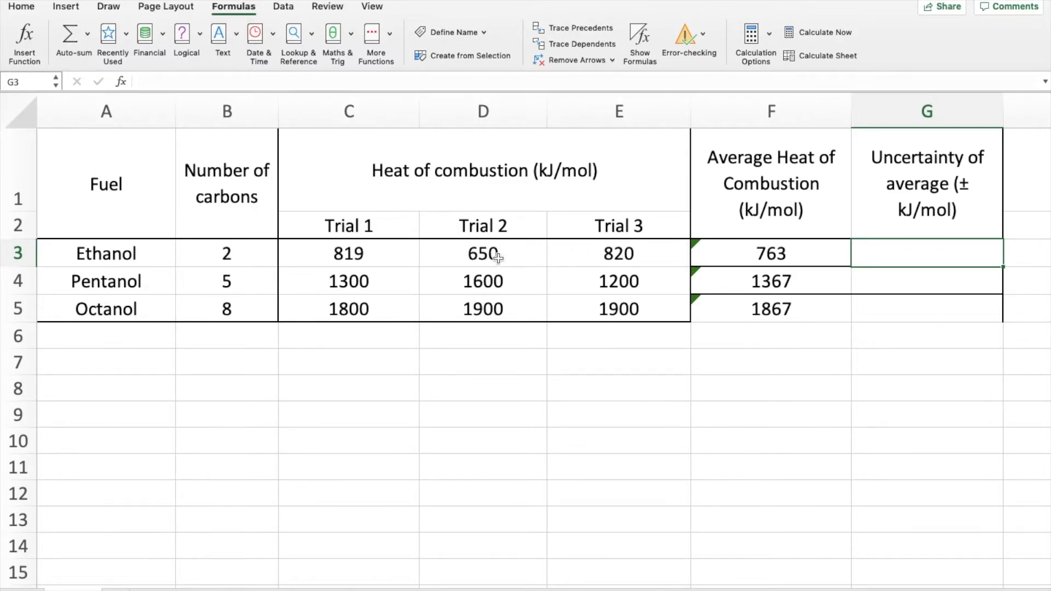
text(=)
click(602, 253)
text(-)
click(484, 253)
click(203, 83)
text())
click(141, 82)
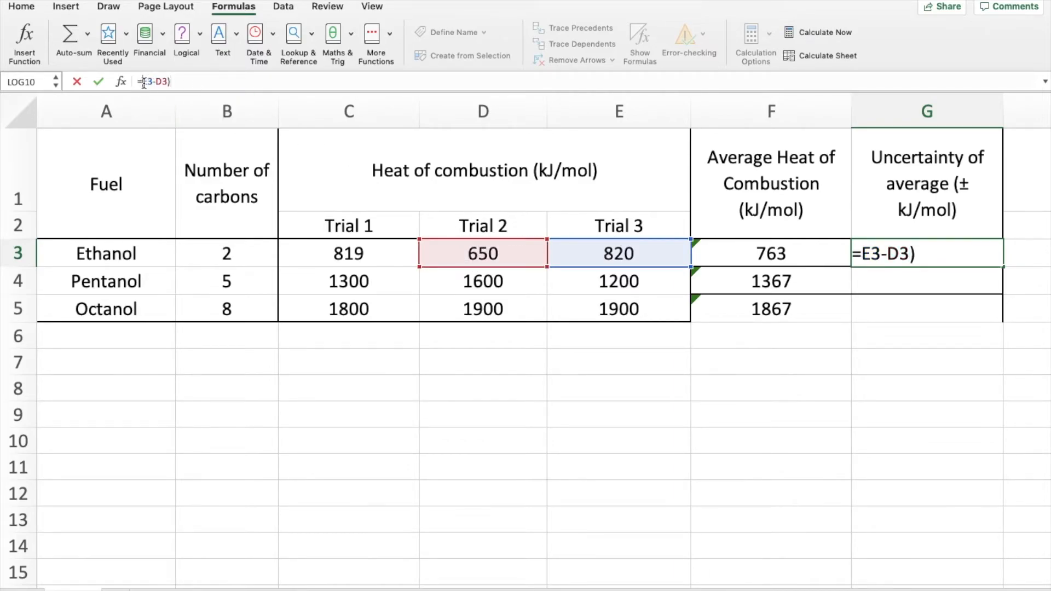
text(()
text(/2)
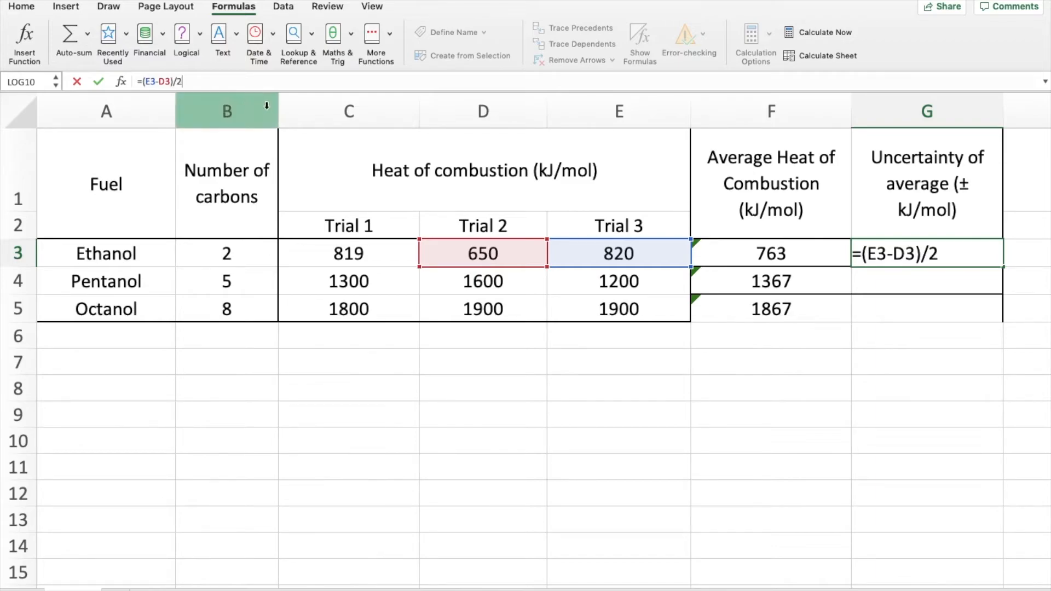
key(Return)
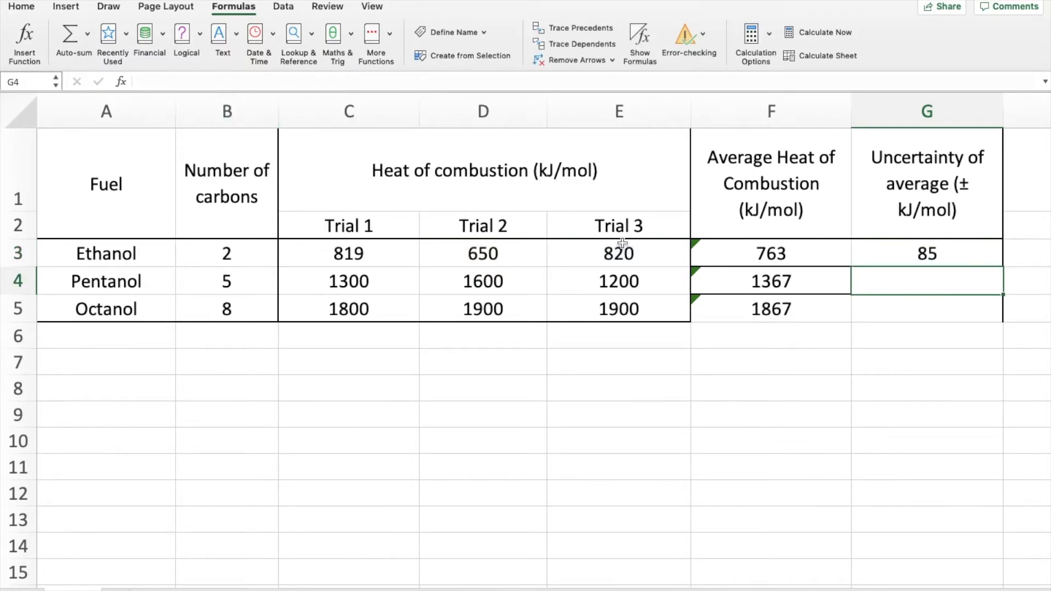
Step: Clear ethanol's uncertainty formula in G3 and replace it with a Max function over C3:F3
click(894, 253)
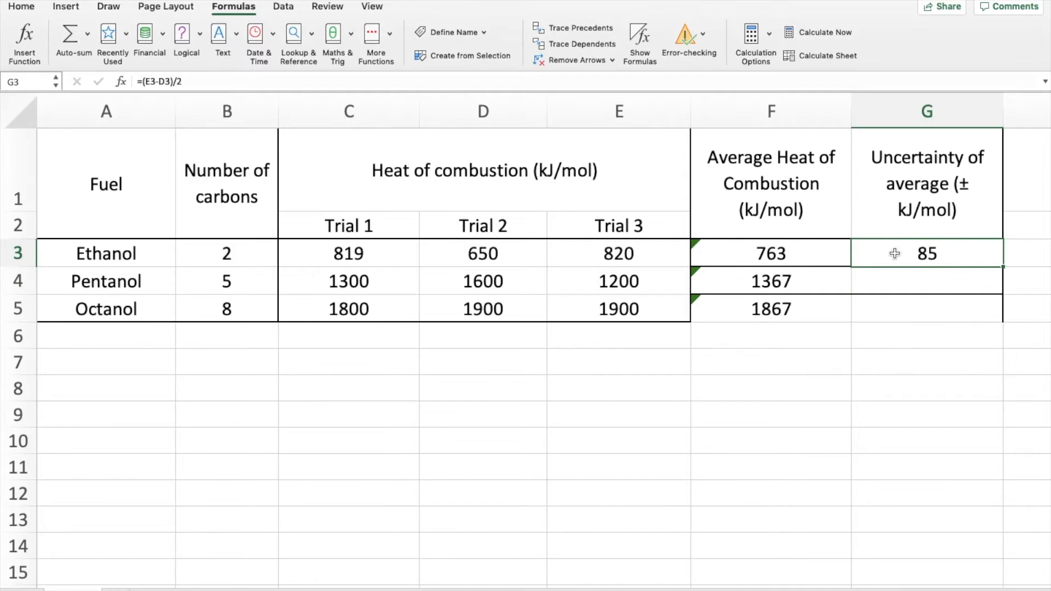
key(Delete)
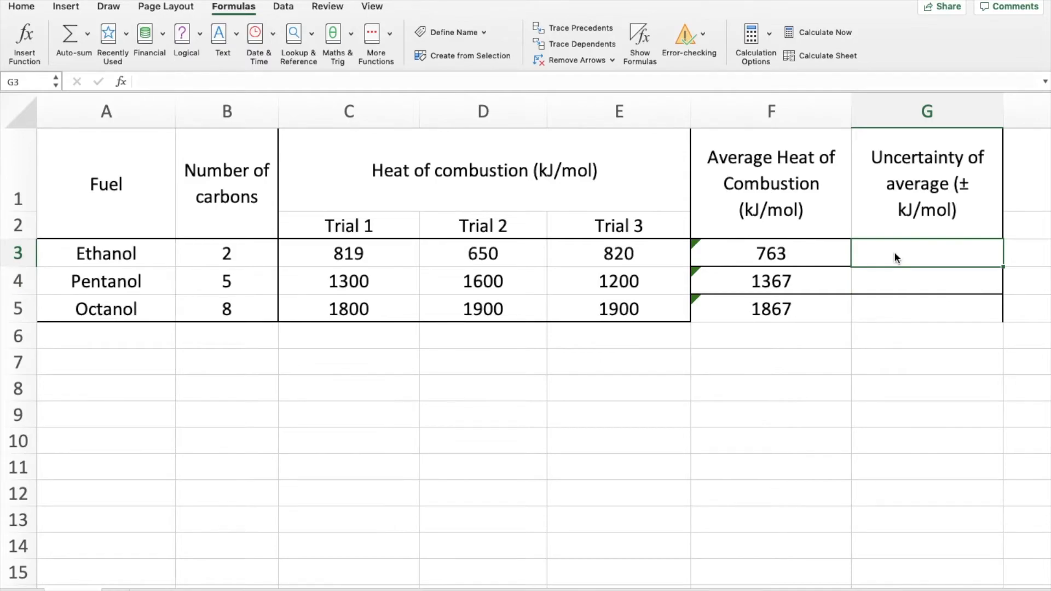
click(87, 35)
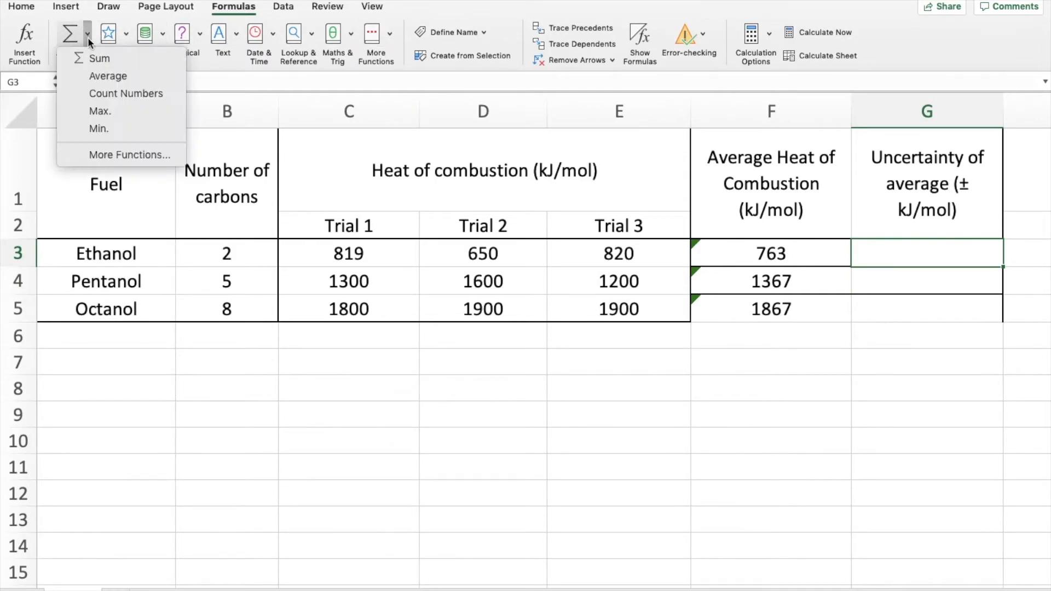
click(104, 113)
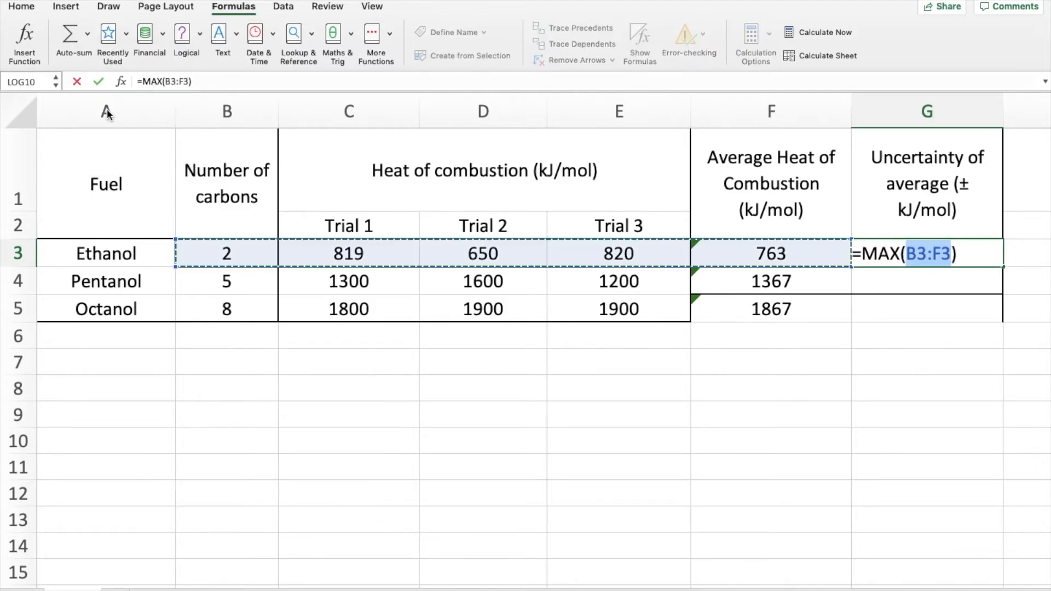
drag(175, 268, 279, 261)
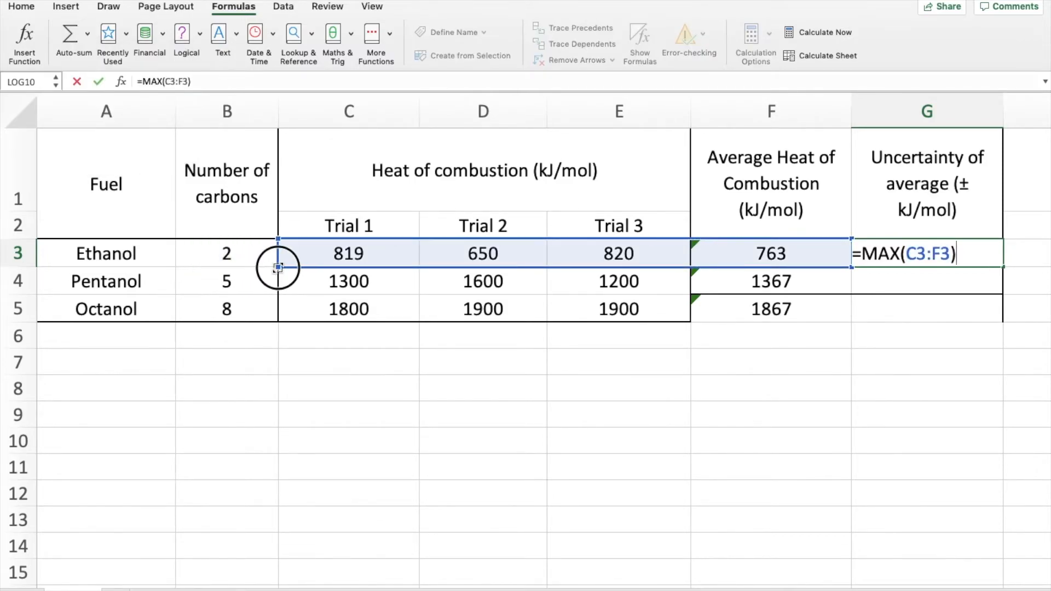
drag(850, 267, 762, 265)
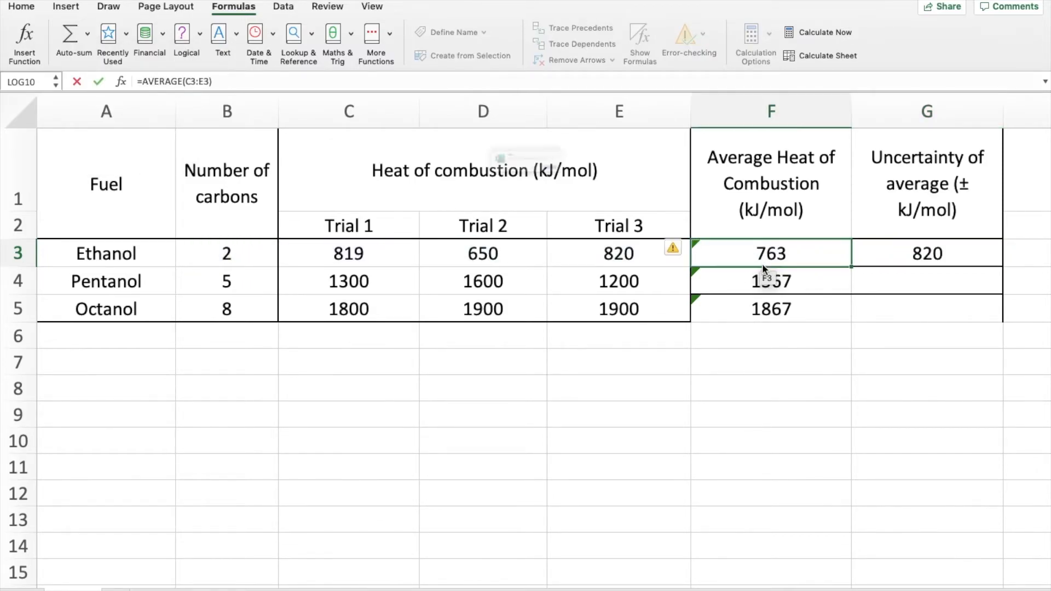
click(564, 194)
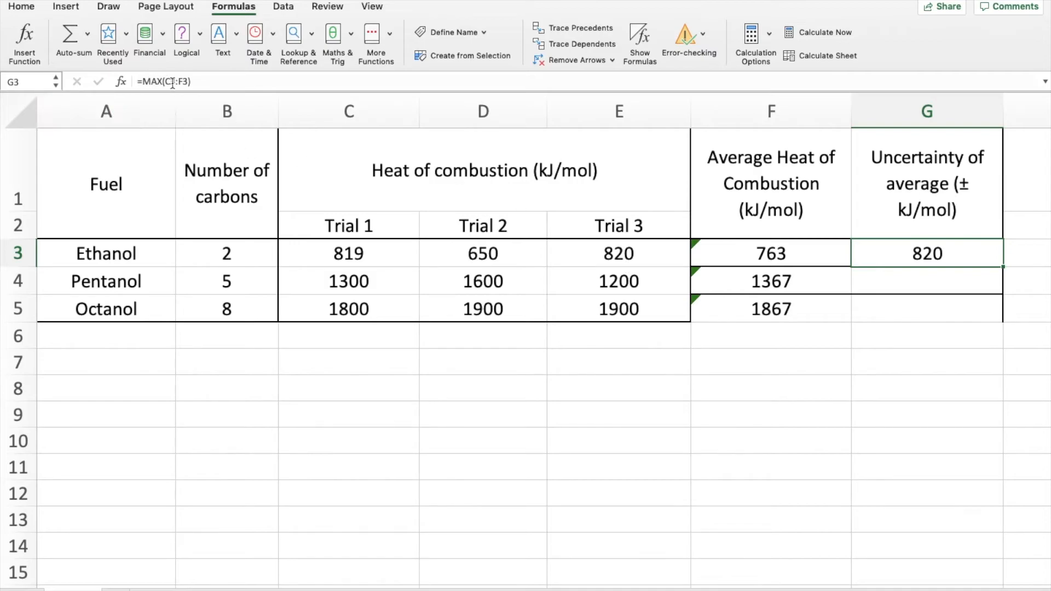
Step: Correct the range of the MAX formula in G3 to C3:E3 so it covers only the three trials
drag(164, 82, 188, 81)
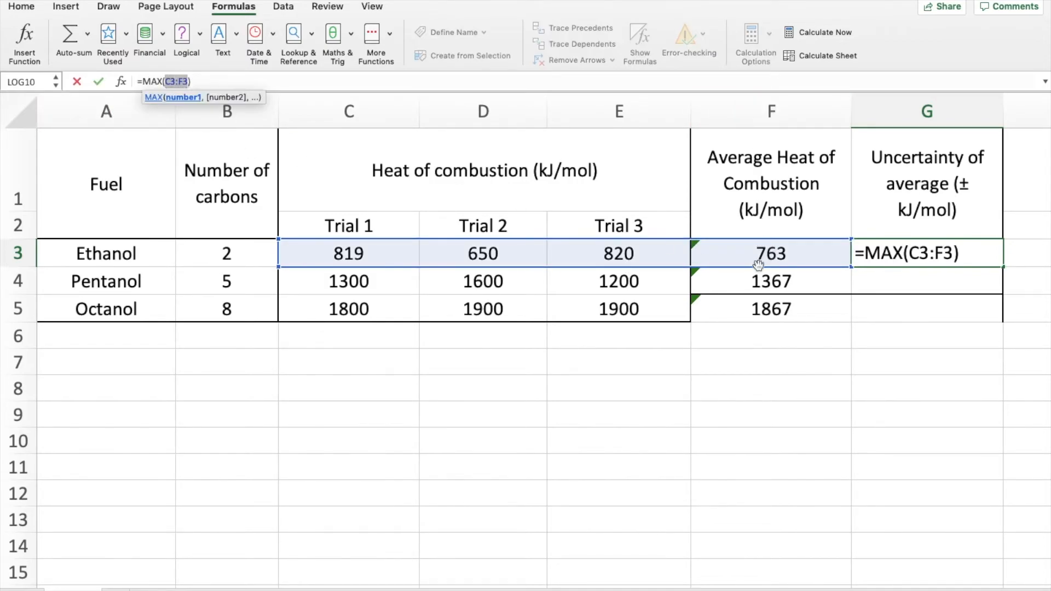
click(187, 82)
key(BackSpace)
text(E)
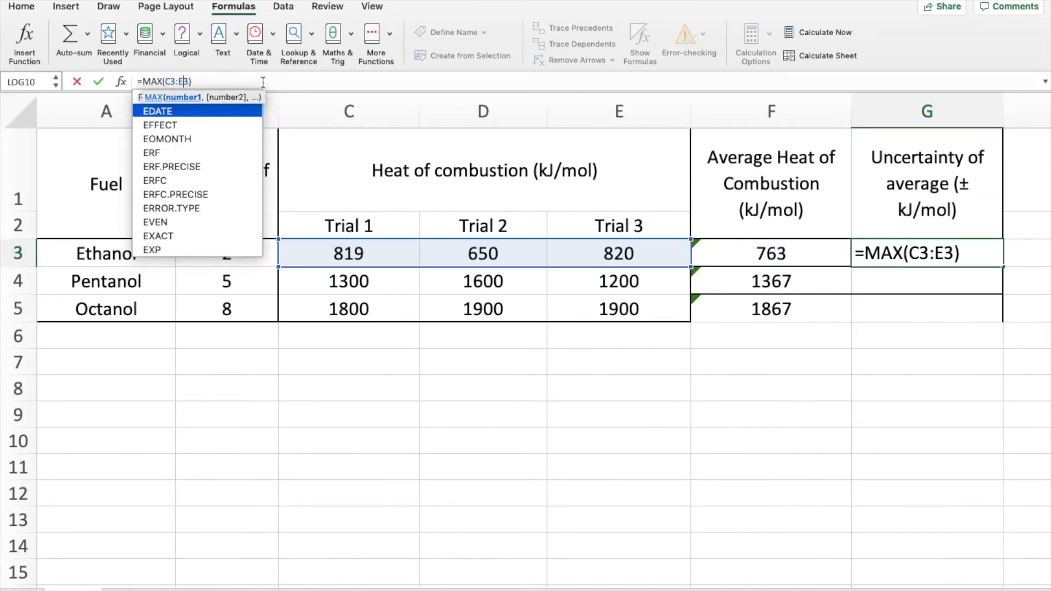
key(Right)
key(Right)
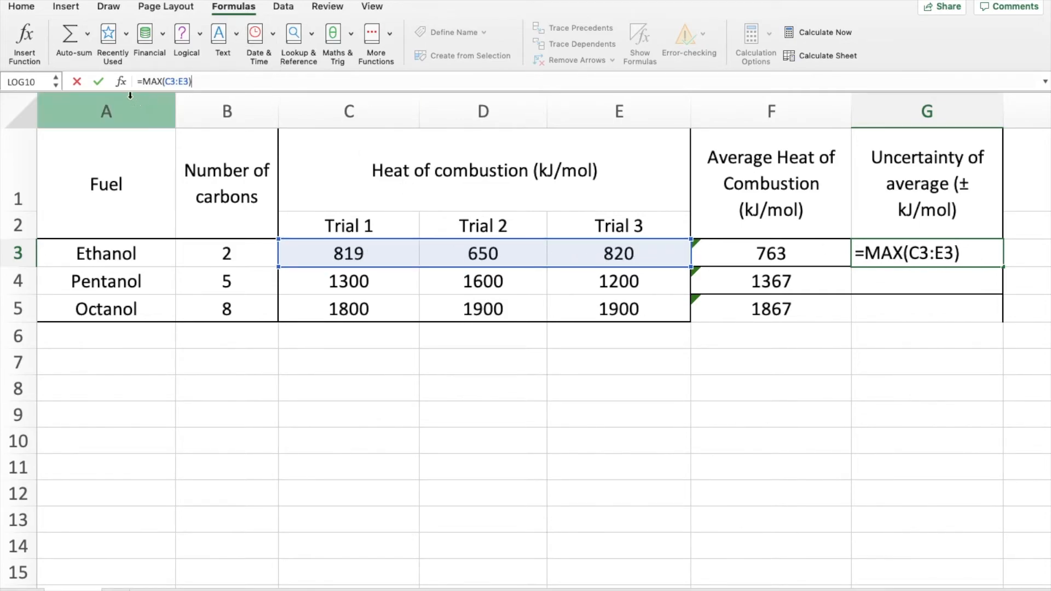
Step: Try to append a minus sign and an inserted Min function to G3's formula, and accept the proposed formula correction
click(210, 82)
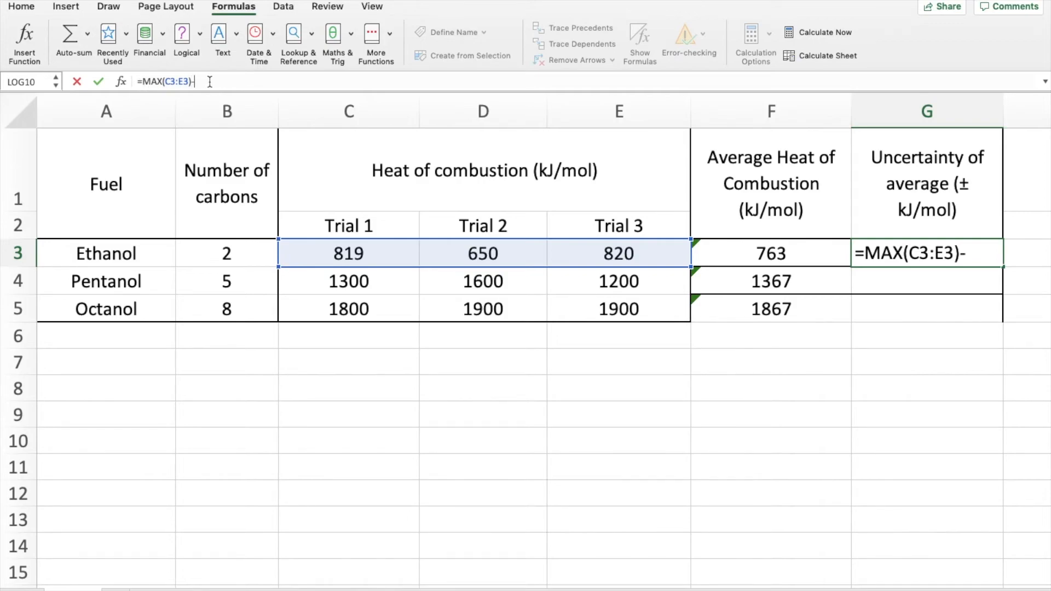
click(87, 34)
click(107, 136)
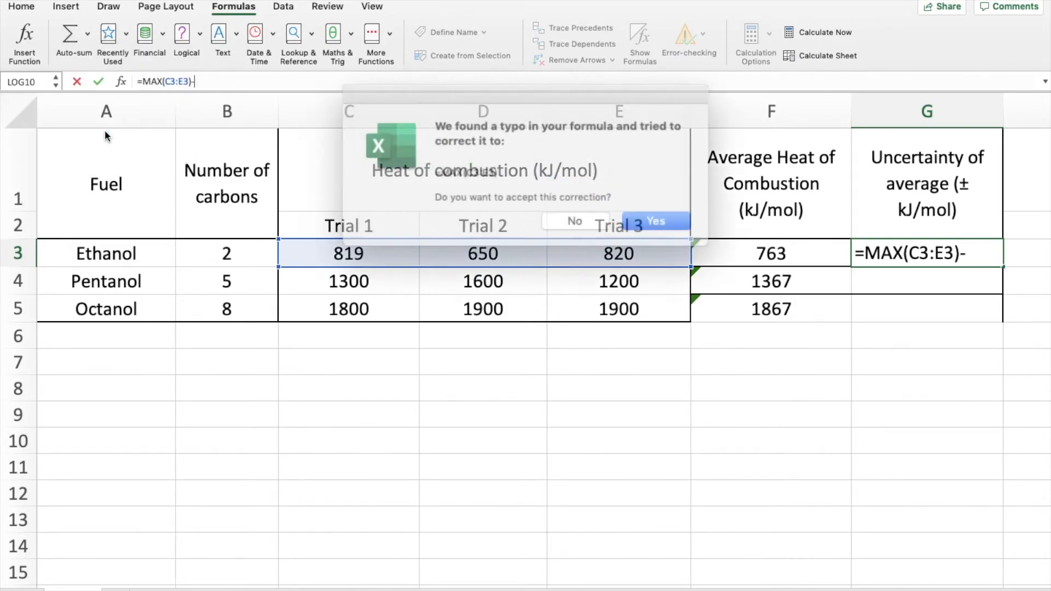
click(634, 213)
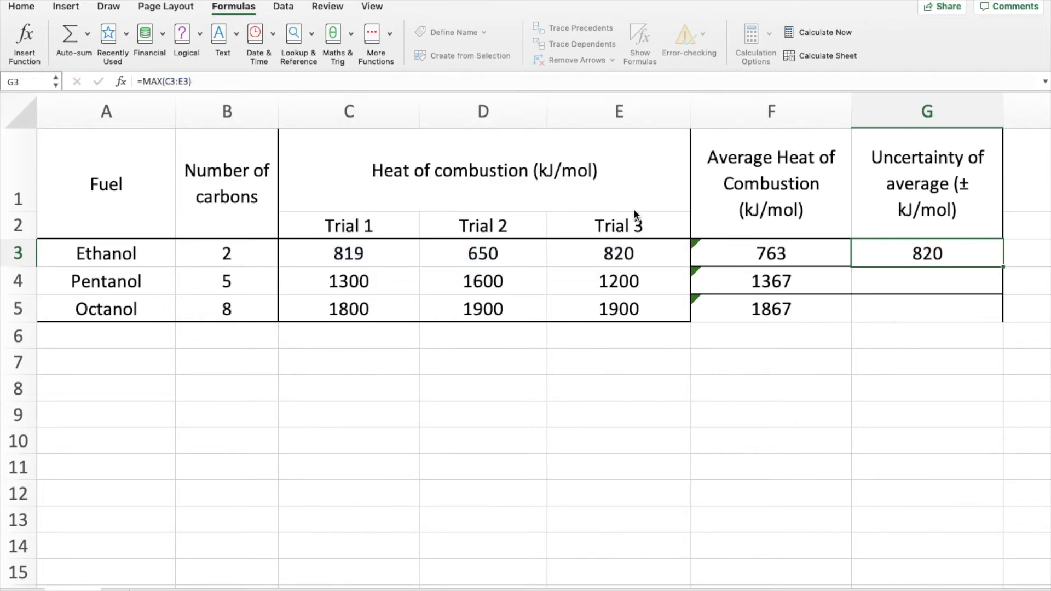
Step: Extend the formula in G3 to =MAX(C3:E3)-MIN(C3:E3)
click(230, 81)
text(-M)
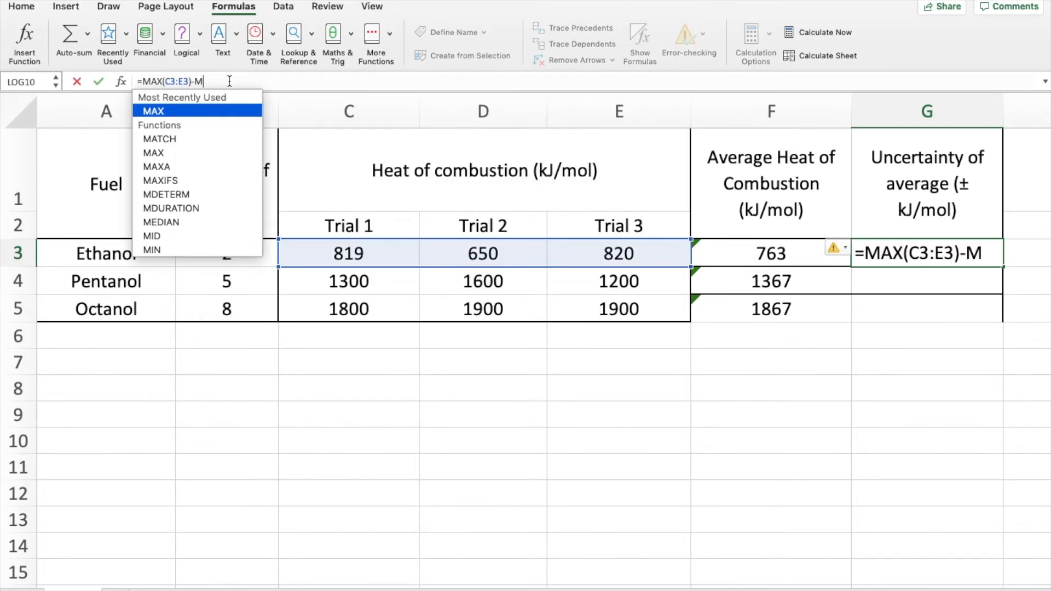
text(IN)
text((C3)
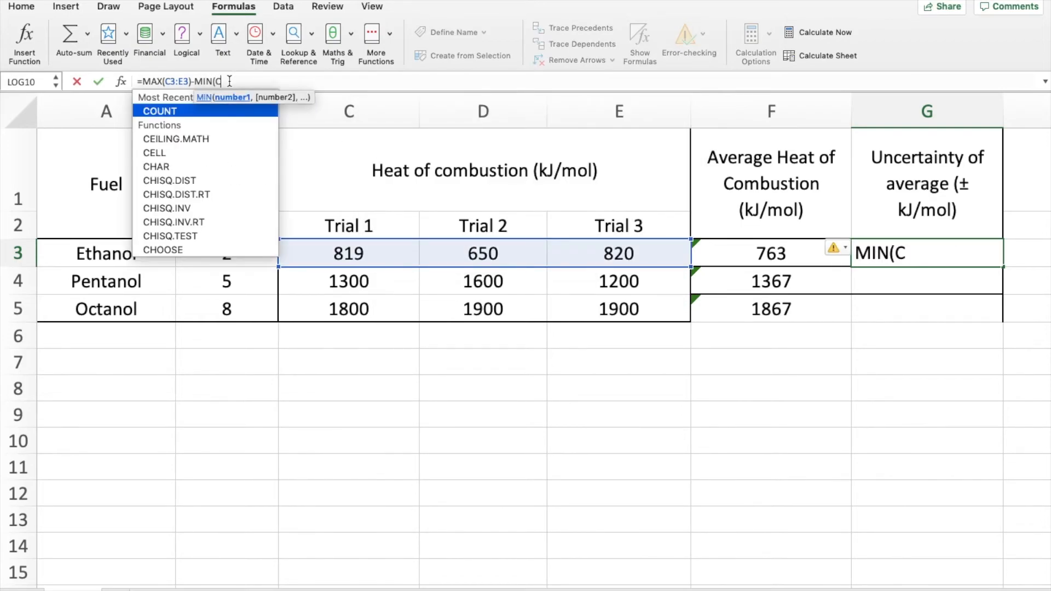
text(:E3))
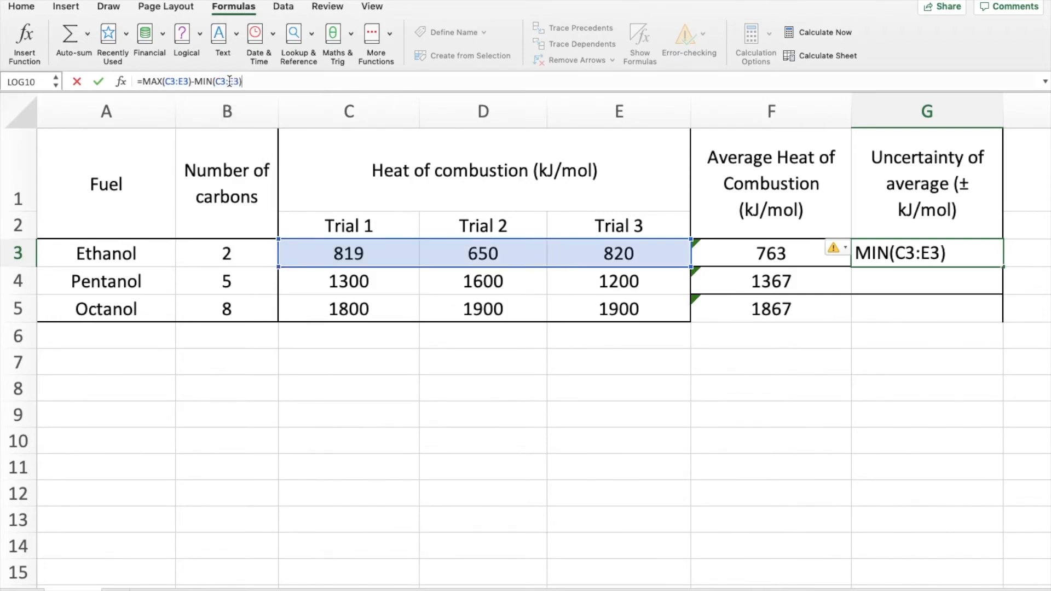
text()/2)
text(()
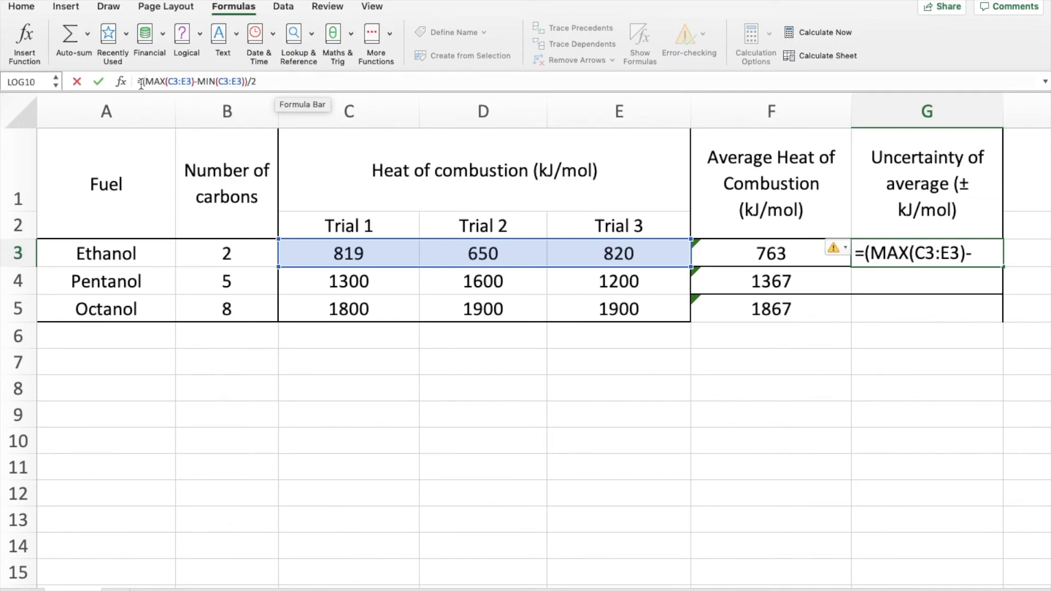
Step: Enclose the subtraction in G3 in parentheses and halve it, entering =(MAX(C3:E3)-MIN(C3:E3))/2
drag(142, 82, 248, 82)
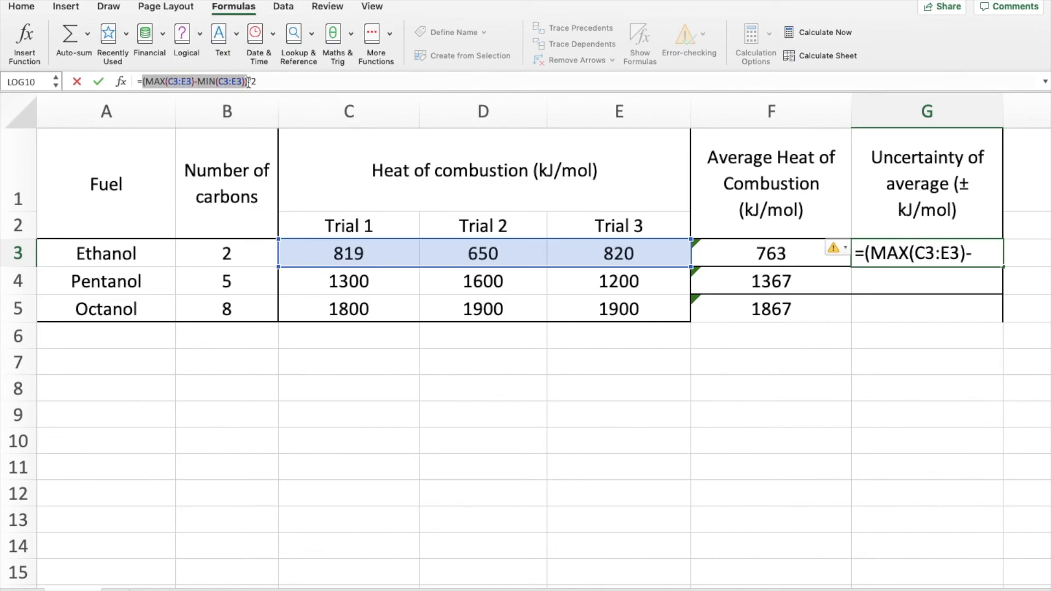
click(264, 81)
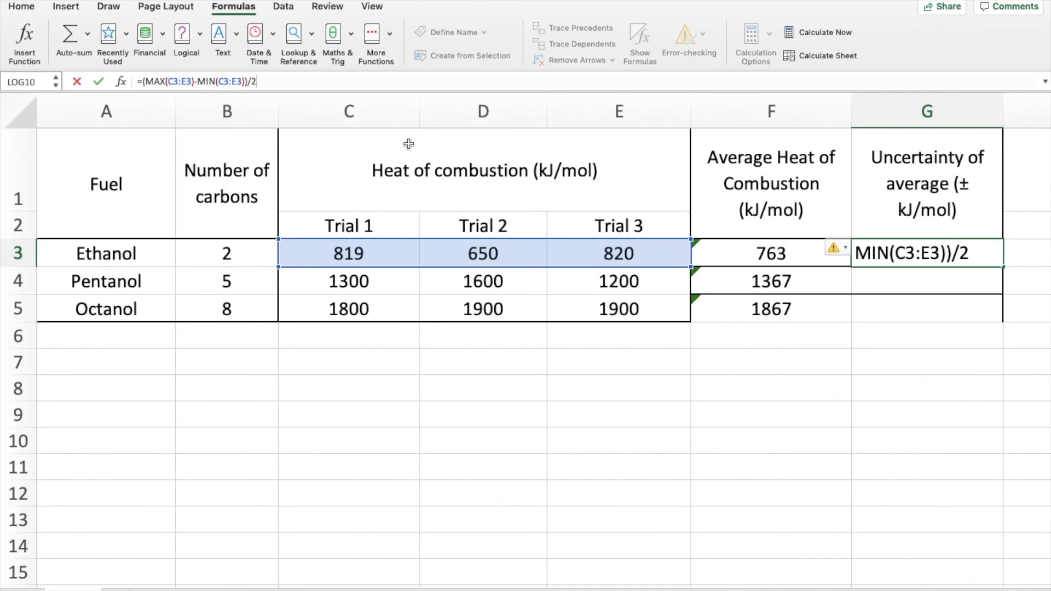
key(Return)
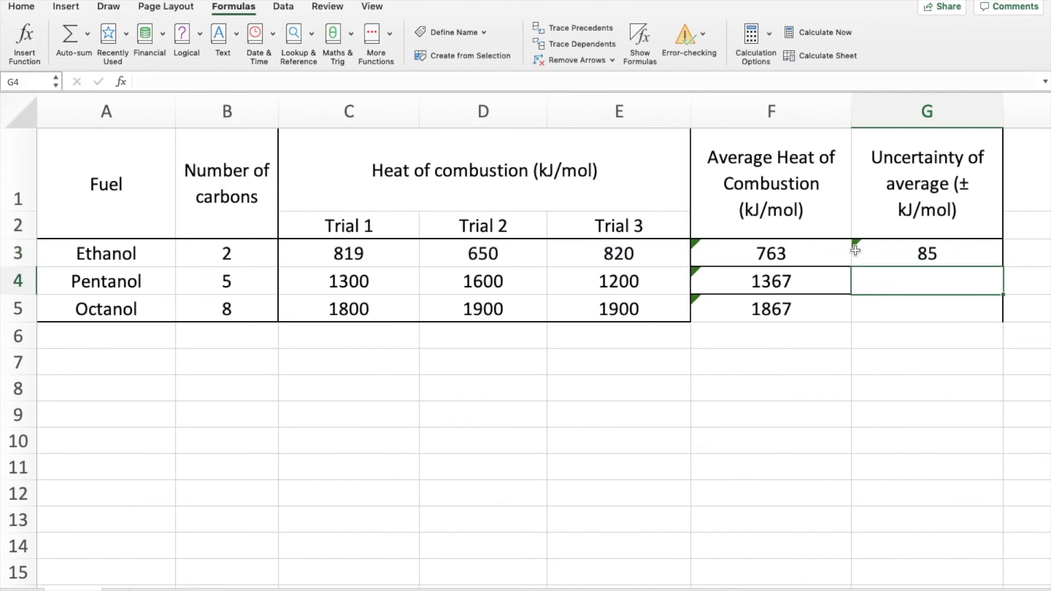
Step: Fill the uncertainty formula from G3 down to G5 for pentanol and octanol
click(919, 249)
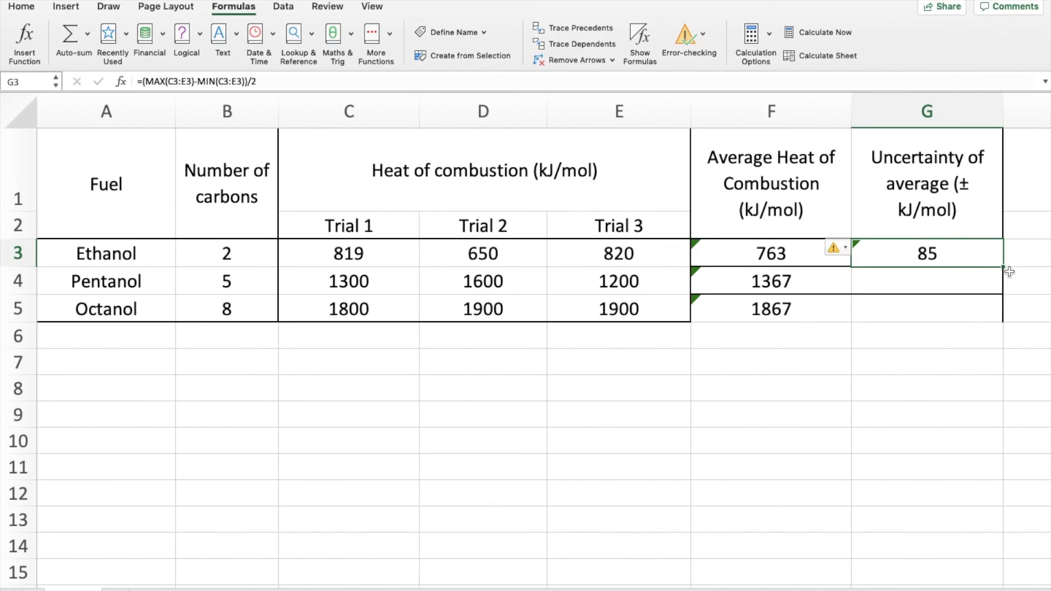
drag(1003, 267, 1003, 331)
click(890, 344)
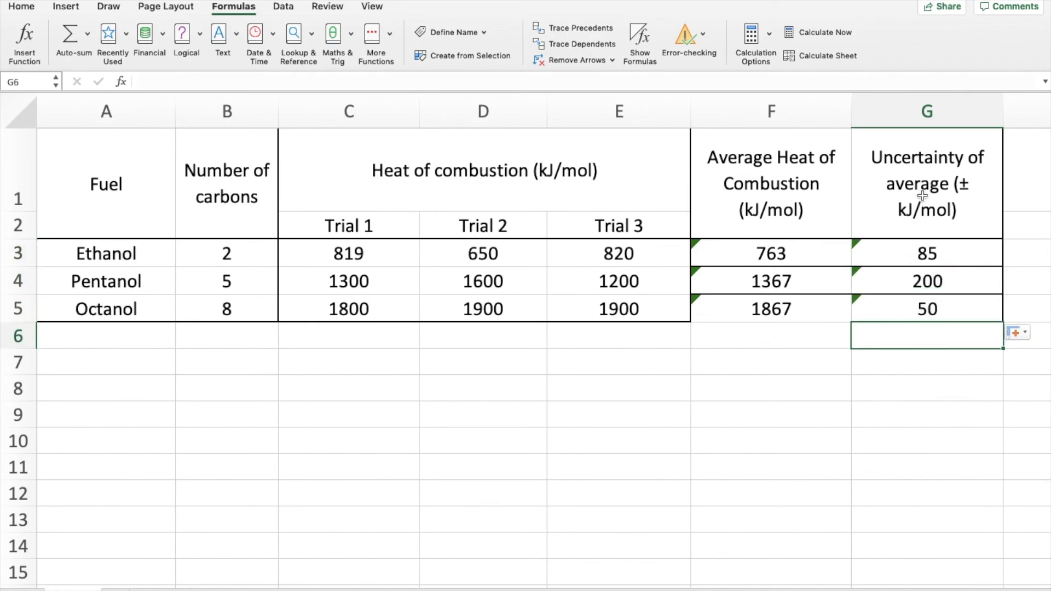
Step: Review the calculated averages, the uncertainties in G3 to G5, and the full fuel rows 3 to 5
drag(746, 253, 749, 273)
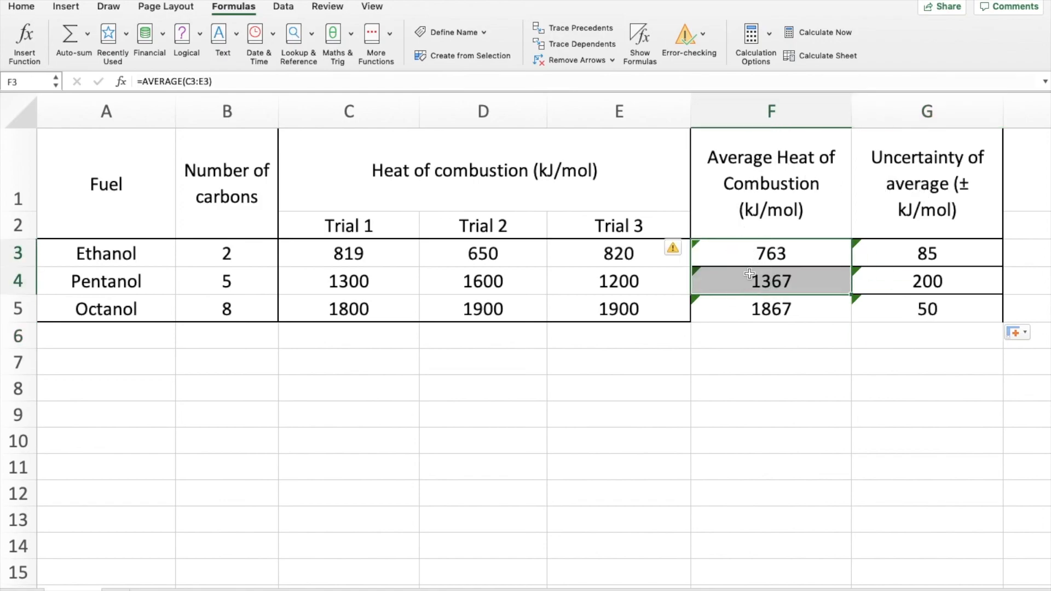
drag(882, 246, 889, 304)
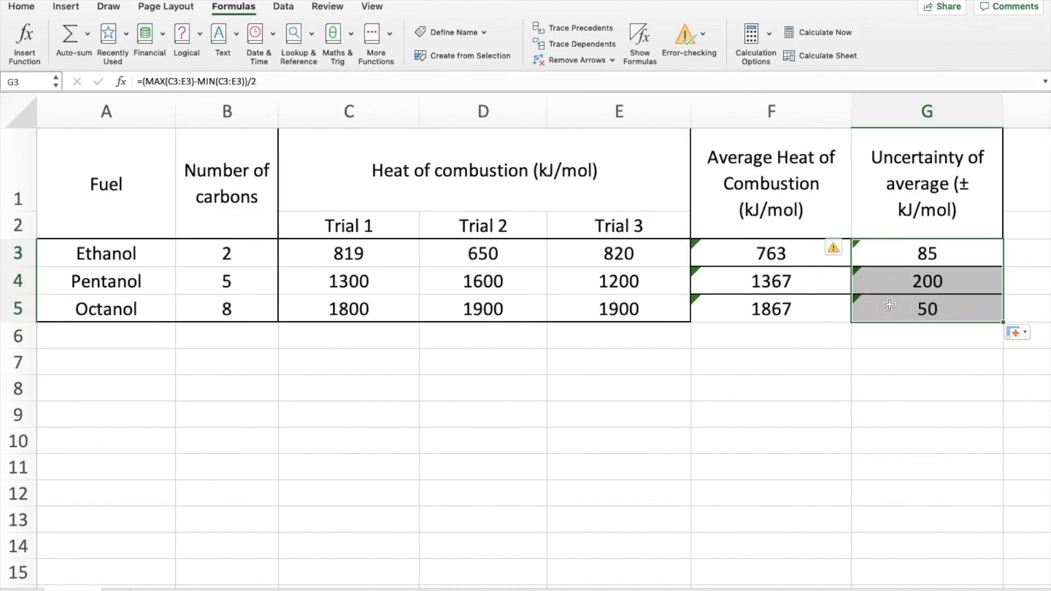
click(823, 341)
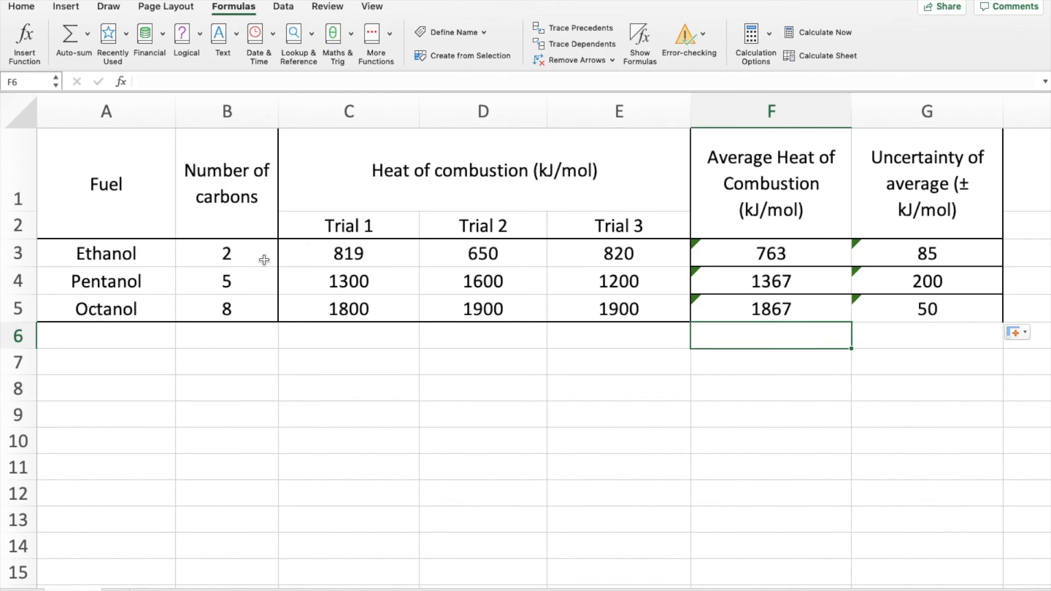
drag(20, 253, 29, 316)
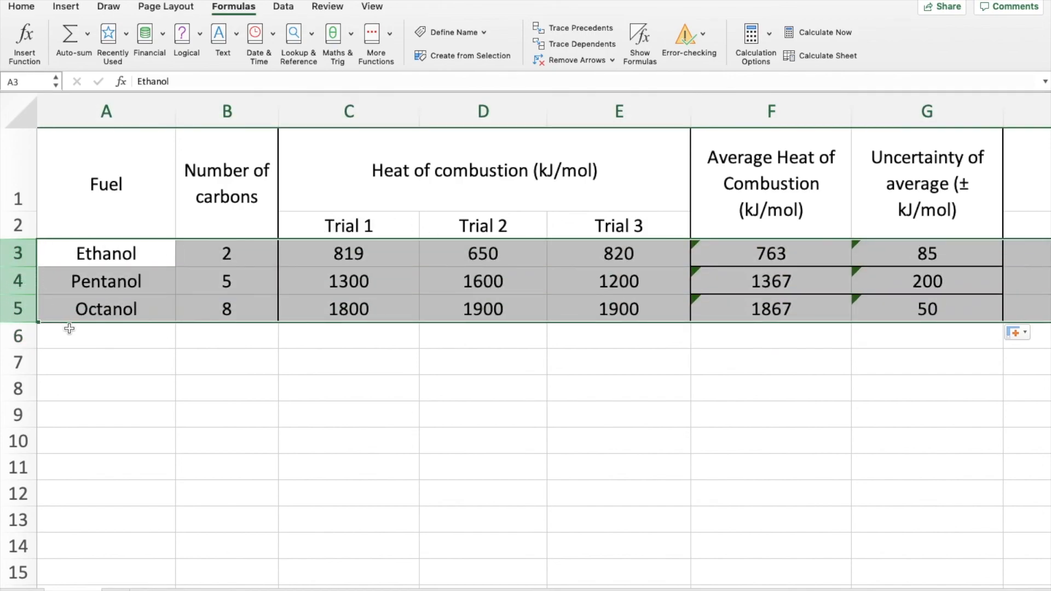